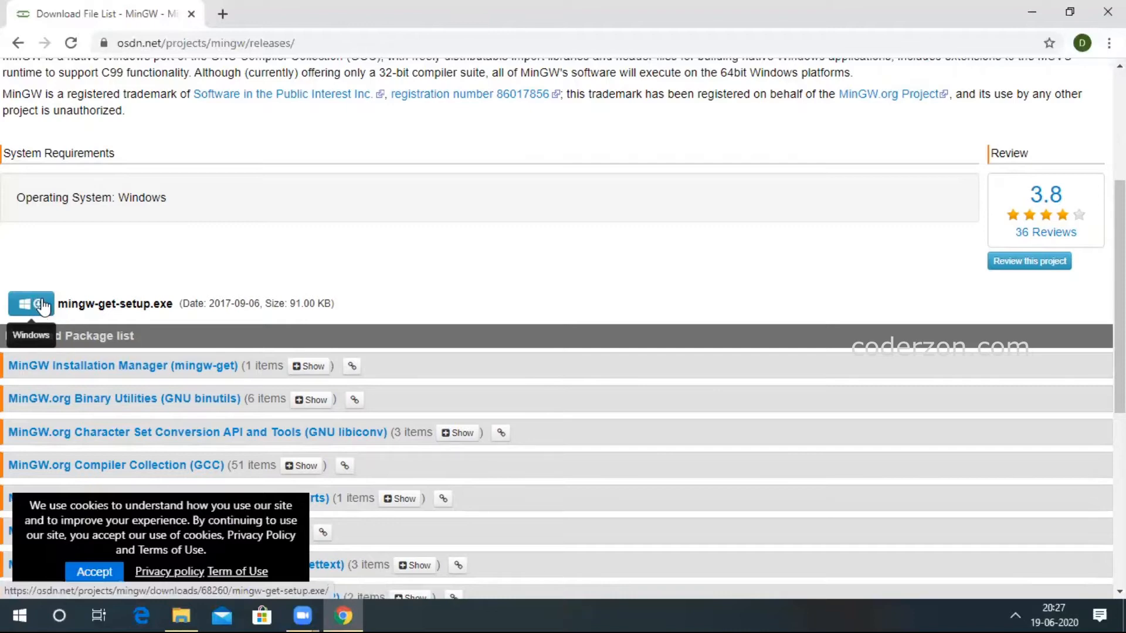
Download and run mingw-get-setup.exe, then install the MinGW Installation Manager in C:\MinGW with its graphical interface support.
left_click(37, 308)
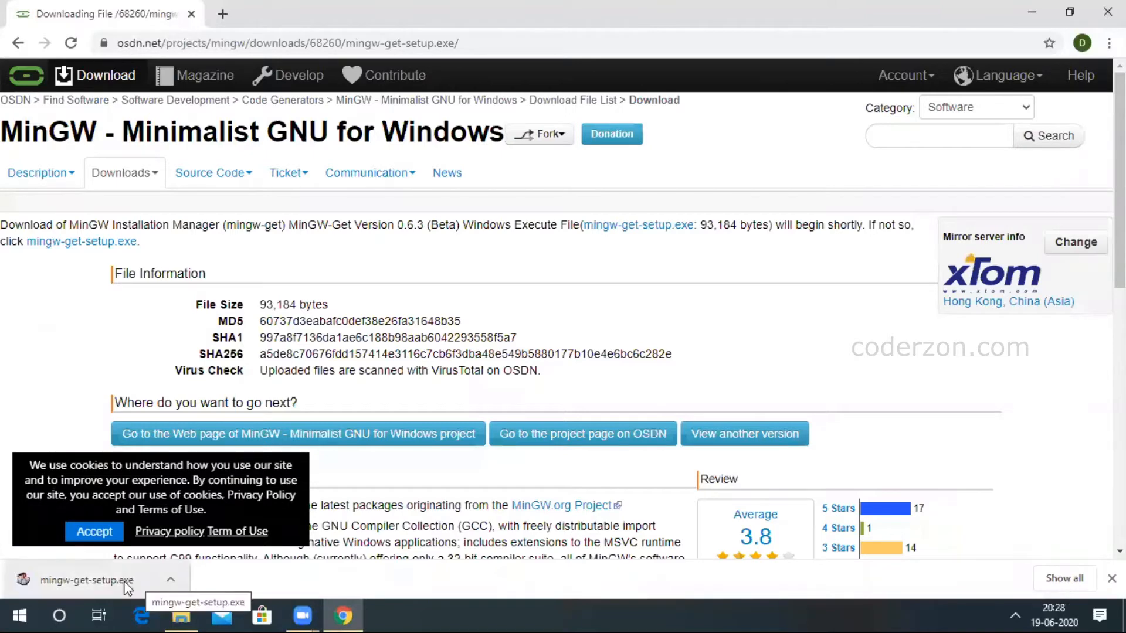
left_click(84, 582)
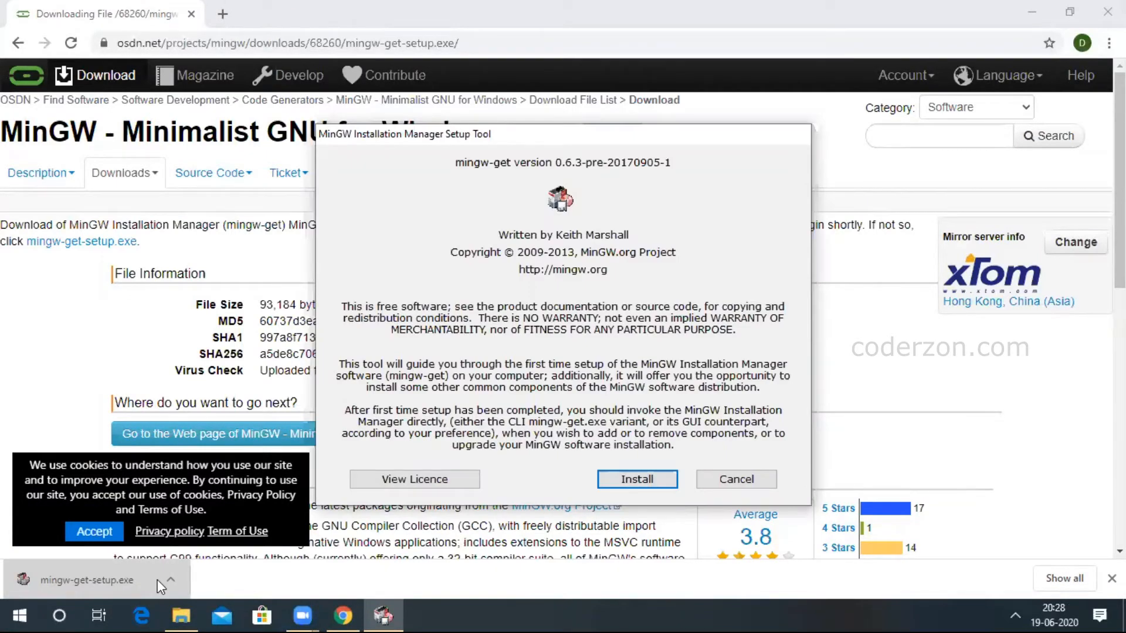
left_click(636, 480)
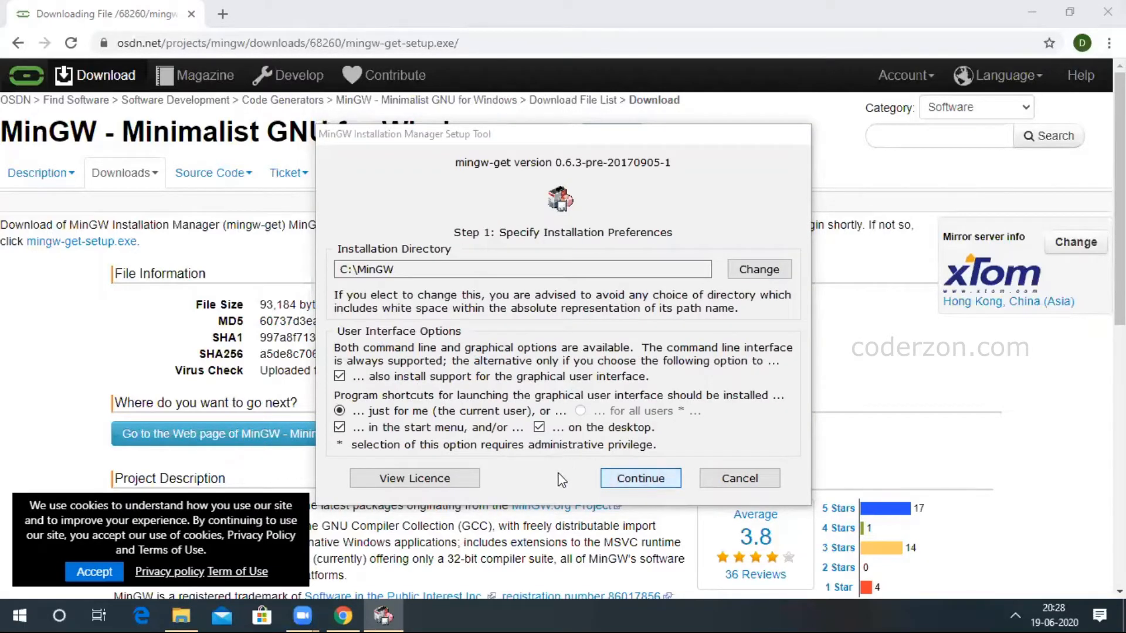
left_click(656, 485)
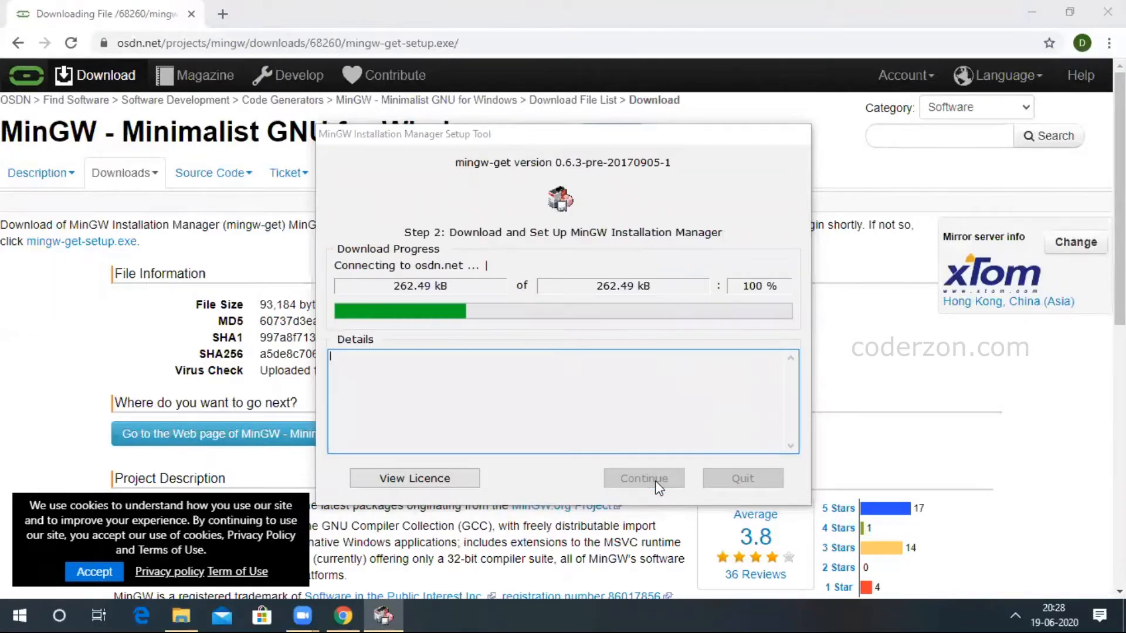
left_click(652, 481)
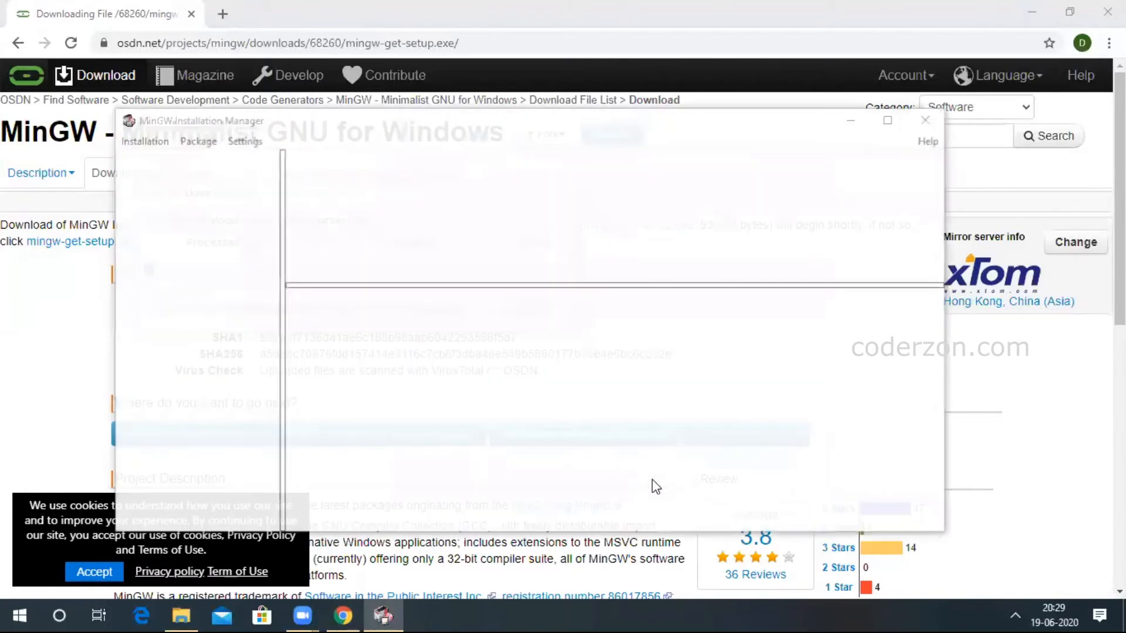
Mark the mingw32-gcc-g++-bin package, the GNU C++ Compiler, for installation in the basic setup list.
left_click(683, 237)
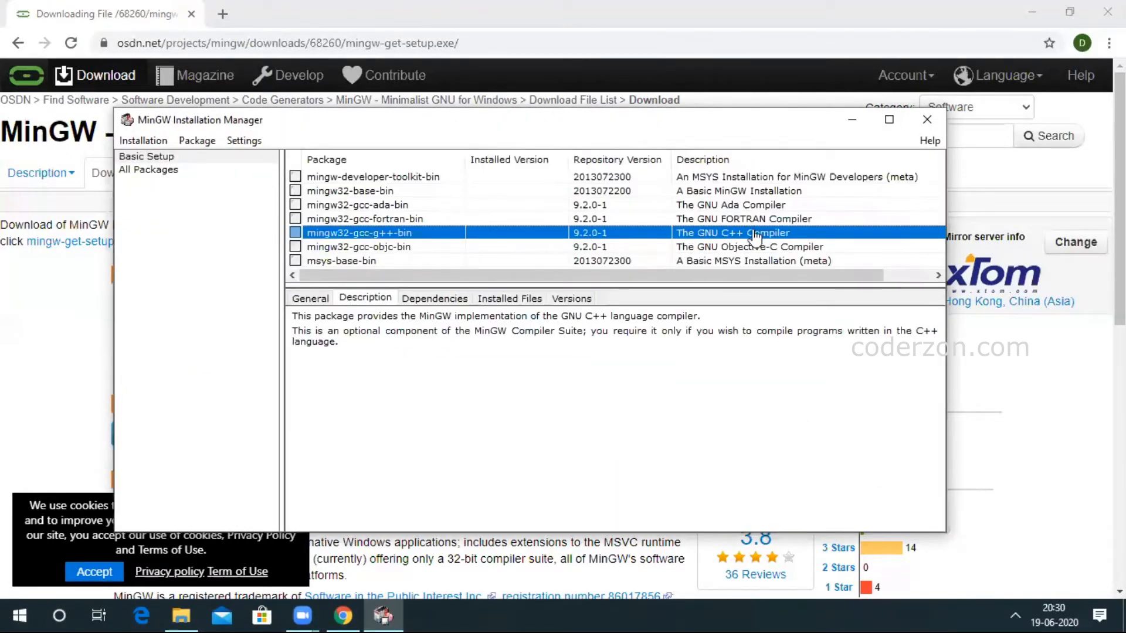
left_click(295, 232)
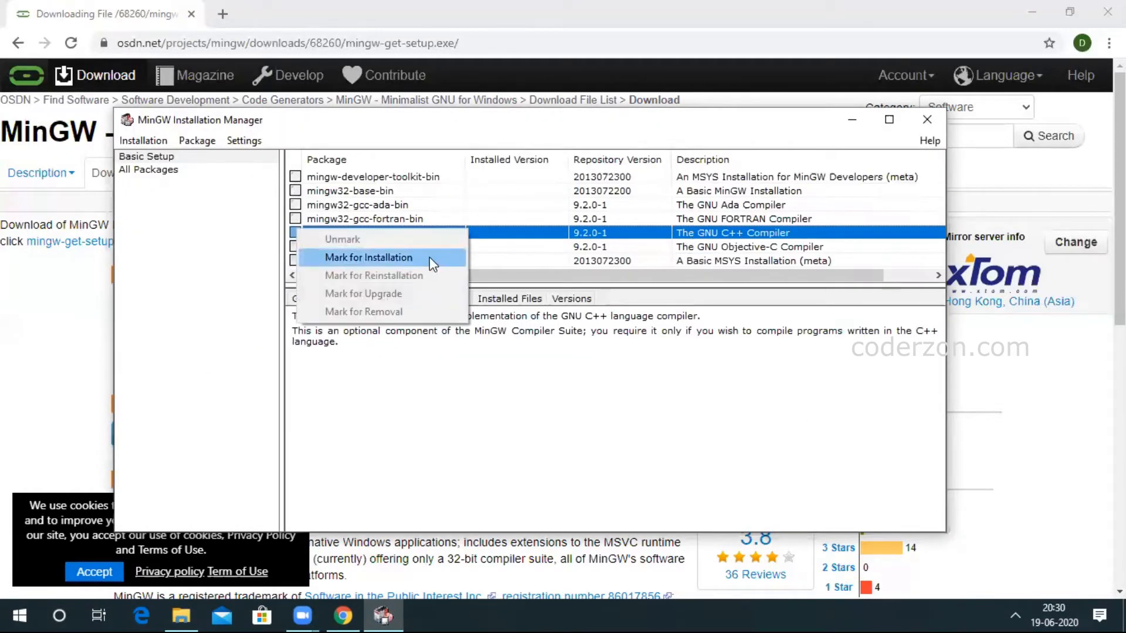
left_click(430, 258)
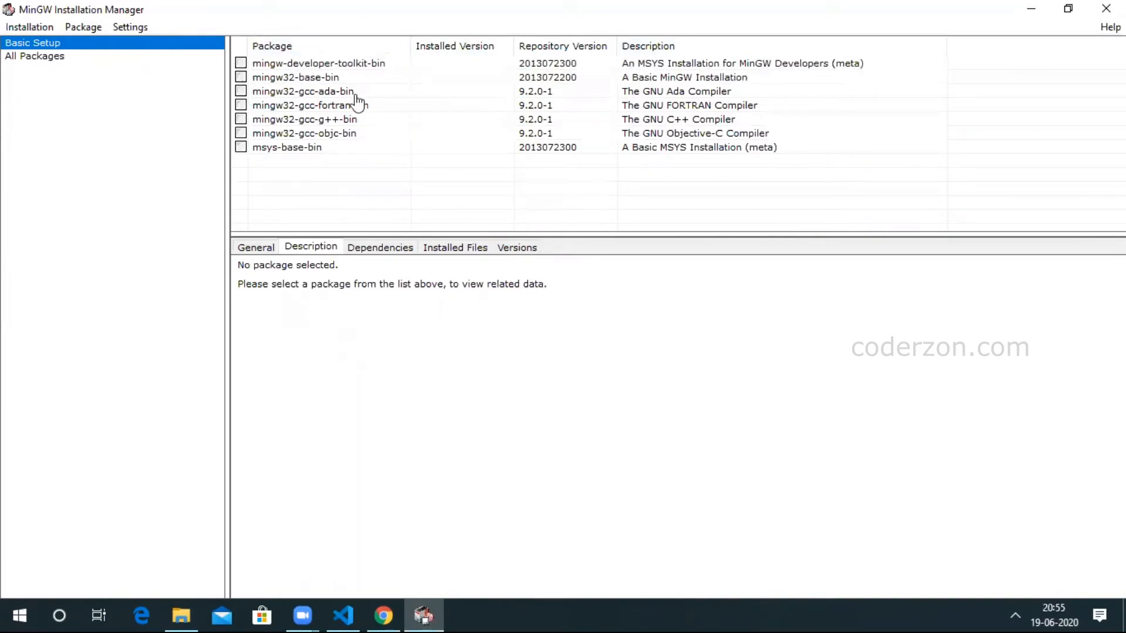
left_click(359, 207)
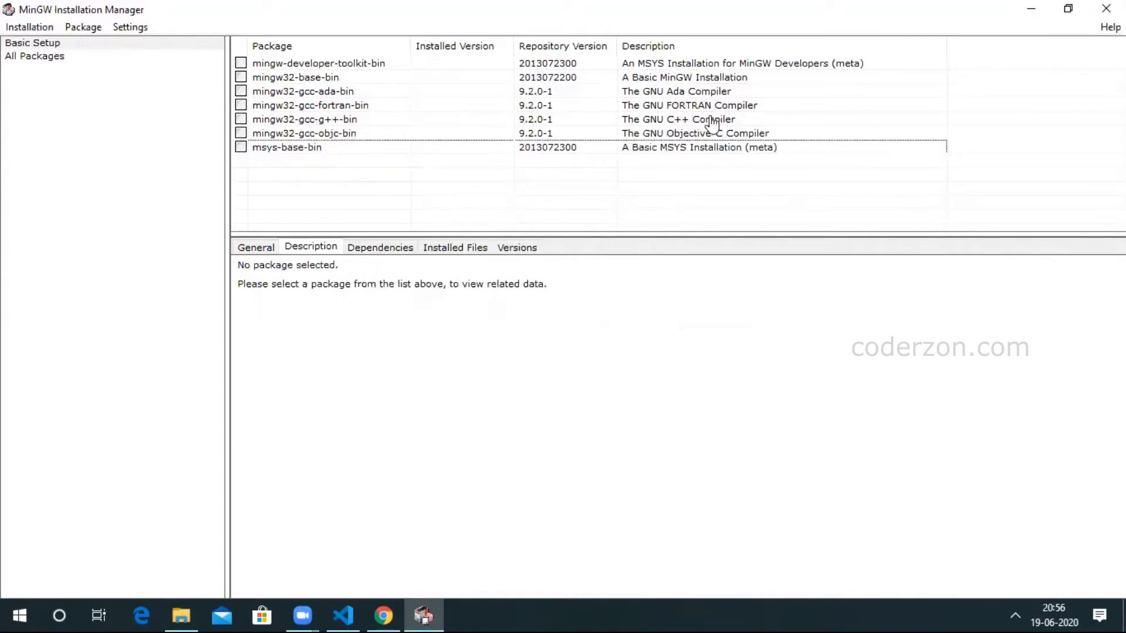
left_click(241, 121)
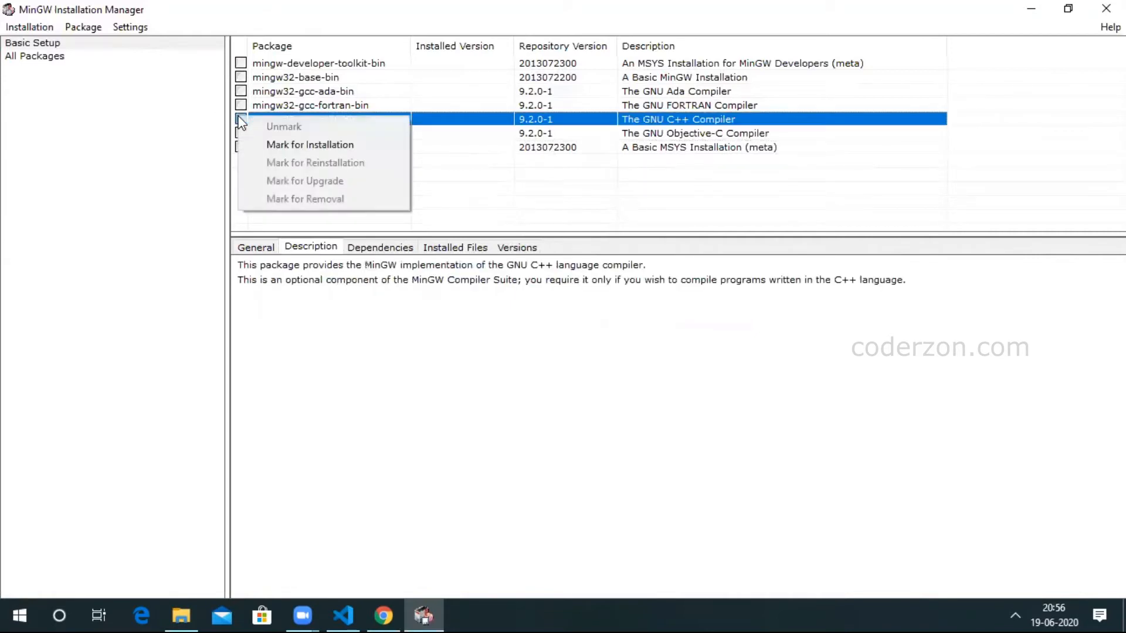
left_click(275, 144)
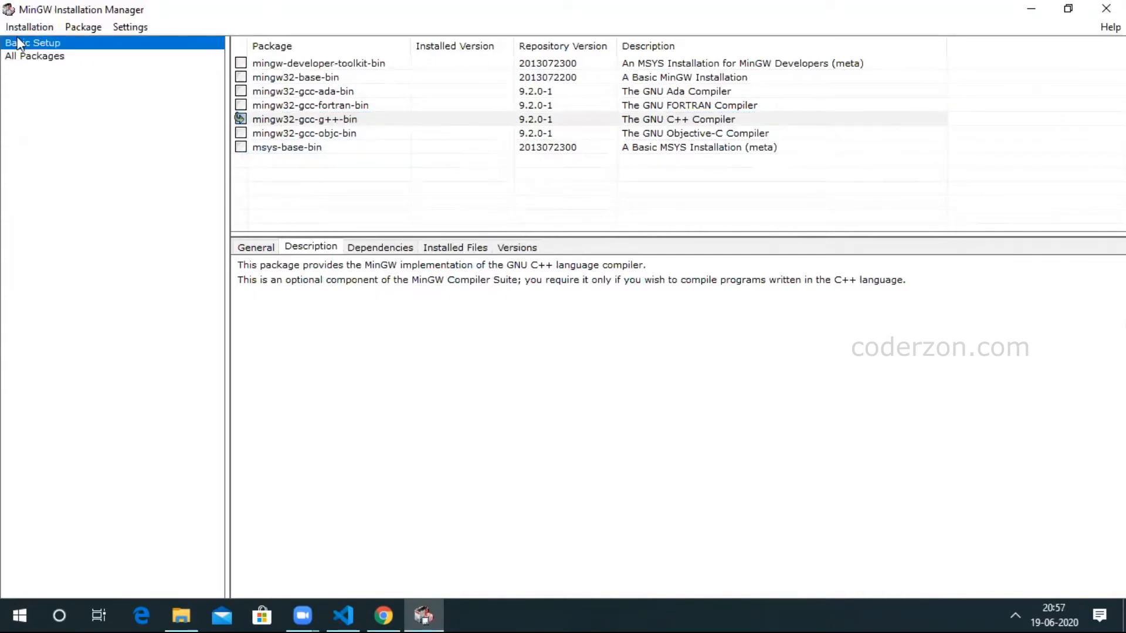
Apply the pending package changes to install the marked C++ compiler.
left_click(29, 27)
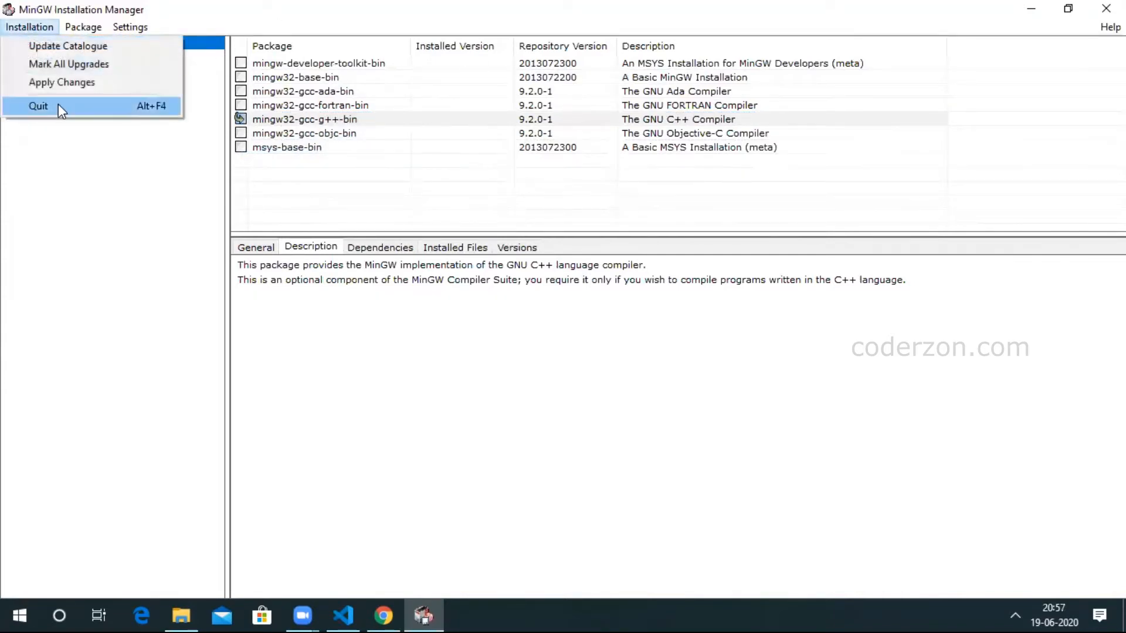
left_click(83, 83)
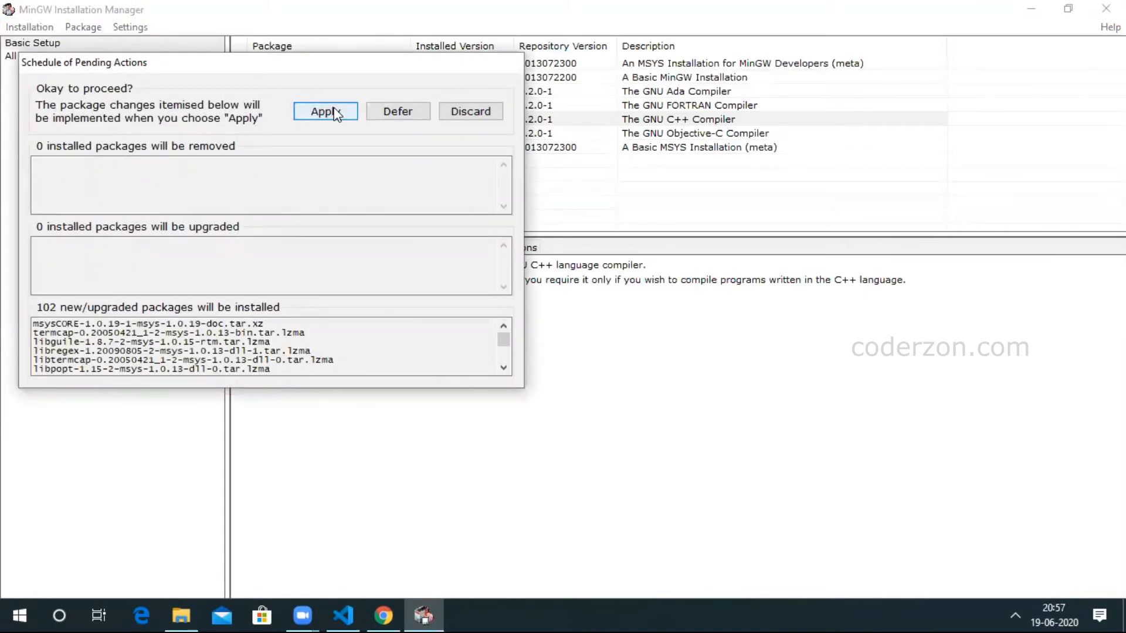
left_click(312, 115)
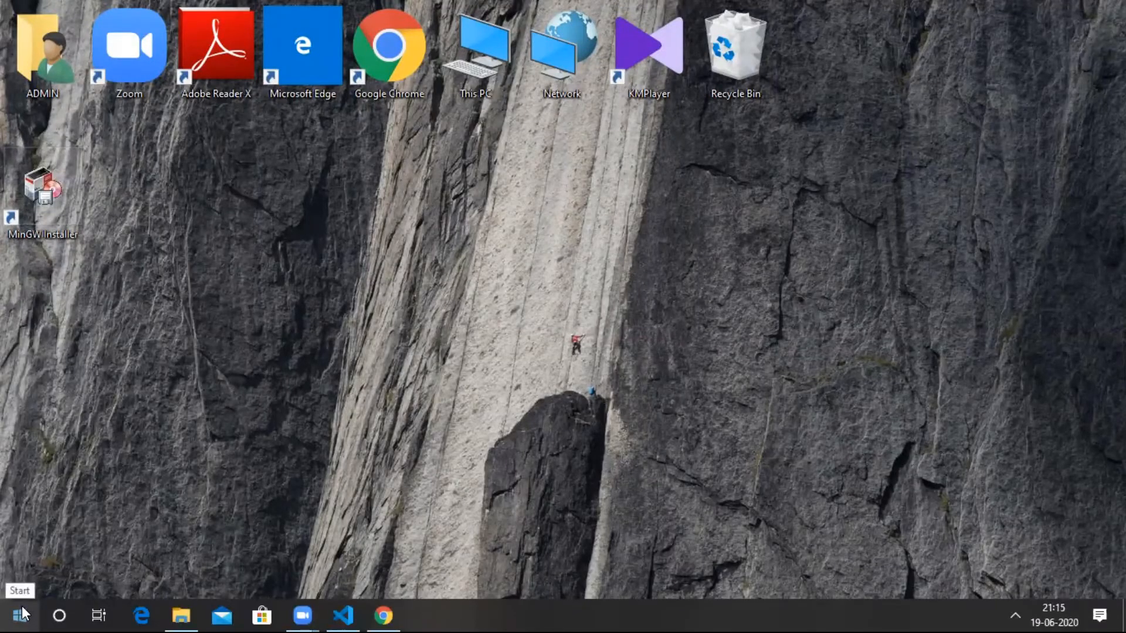
Open Windows PowerShell and run g++ -version to check whether the compiler is reachable.
right_click(23, 614)
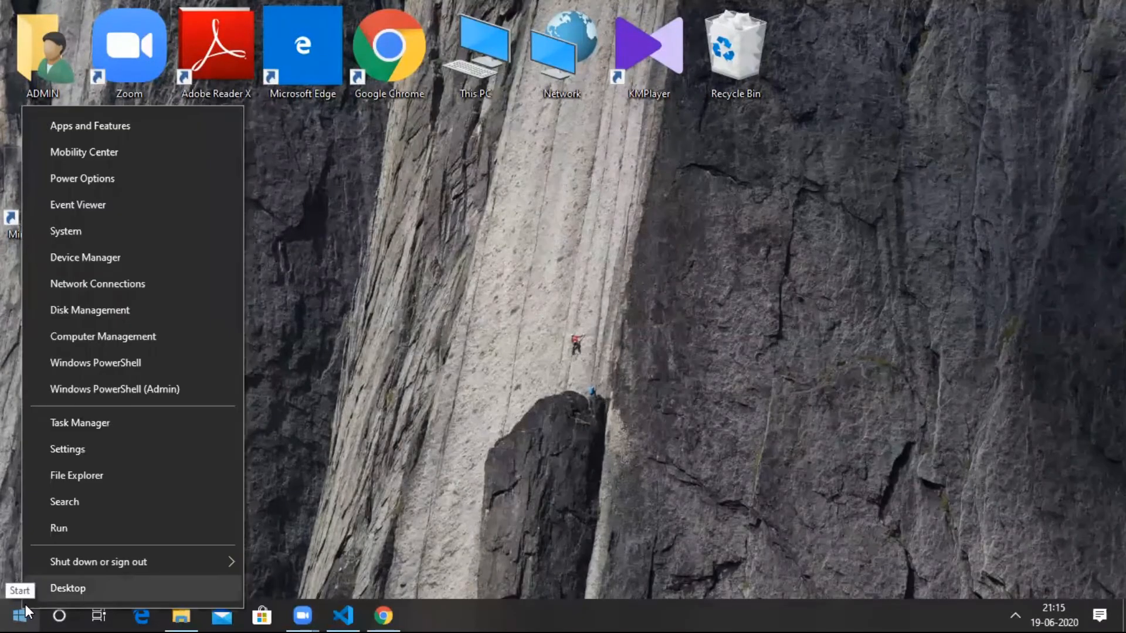
left_click(142, 362)
type("g")
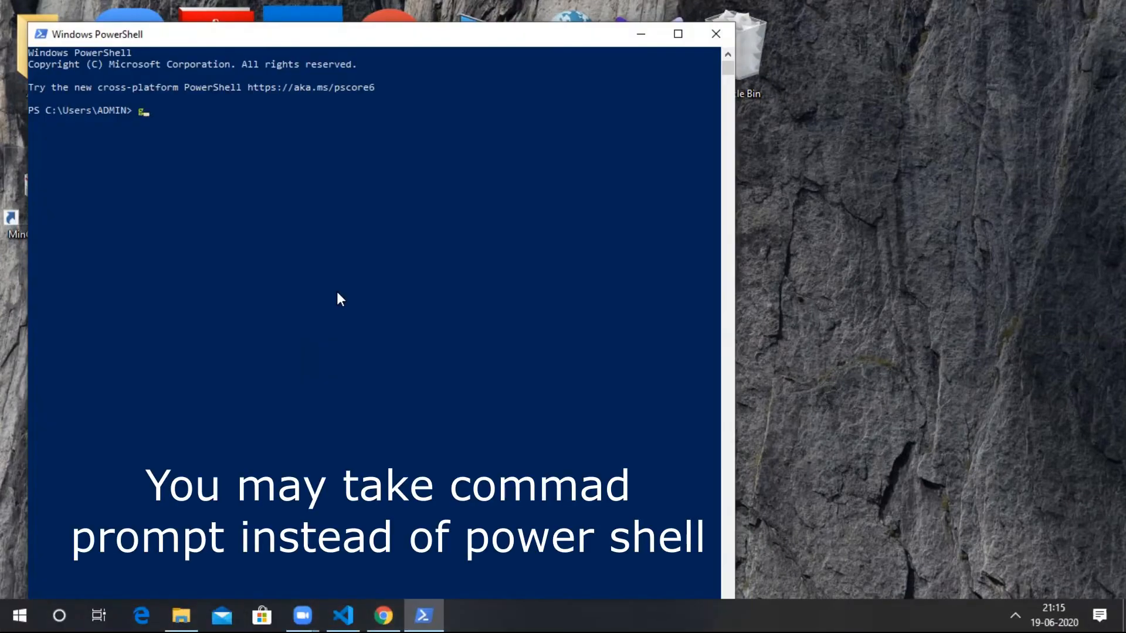
type("++ -version")
key("Return")
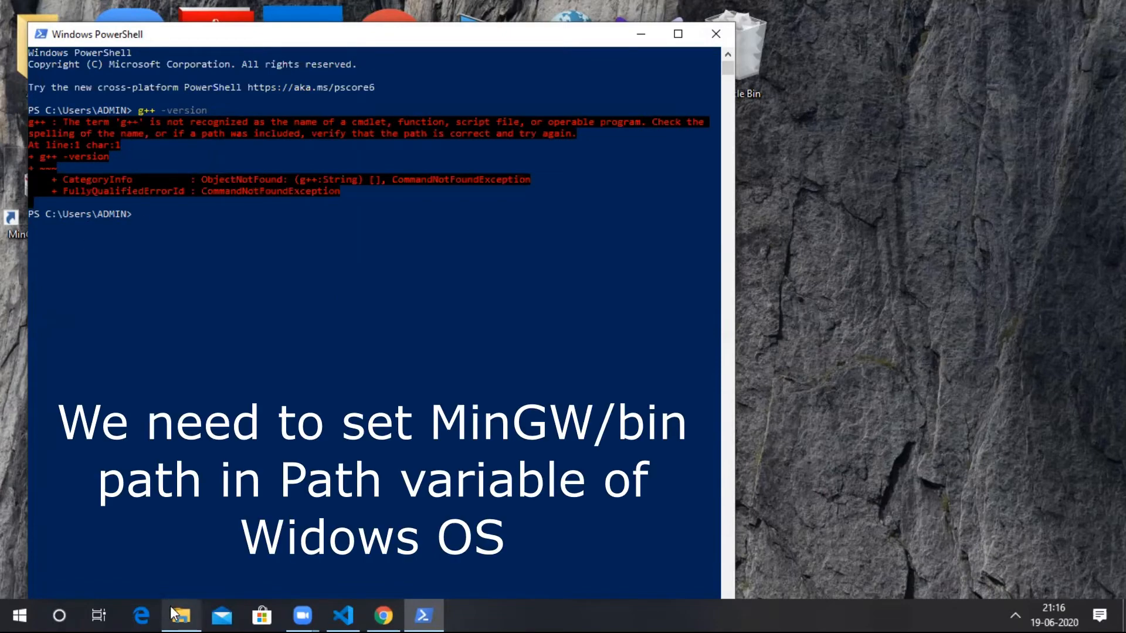
Open the C:\MinGW\bin folder in File Explorer, copy its path and locate the g++ application there.
mouse_move(181, 616)
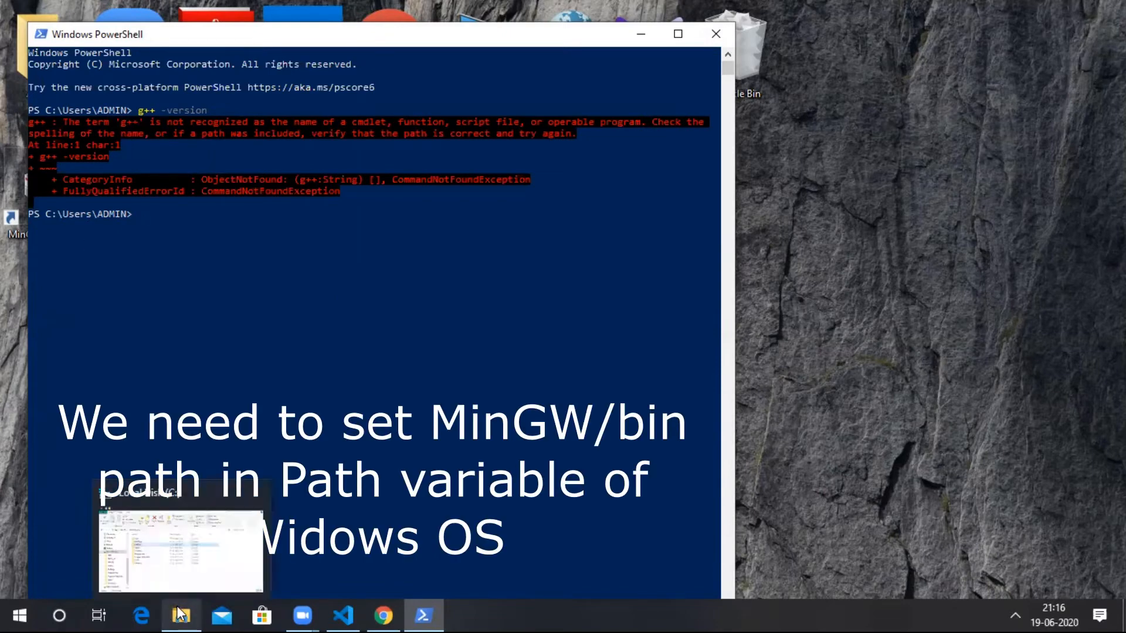
left_click(181, 615)
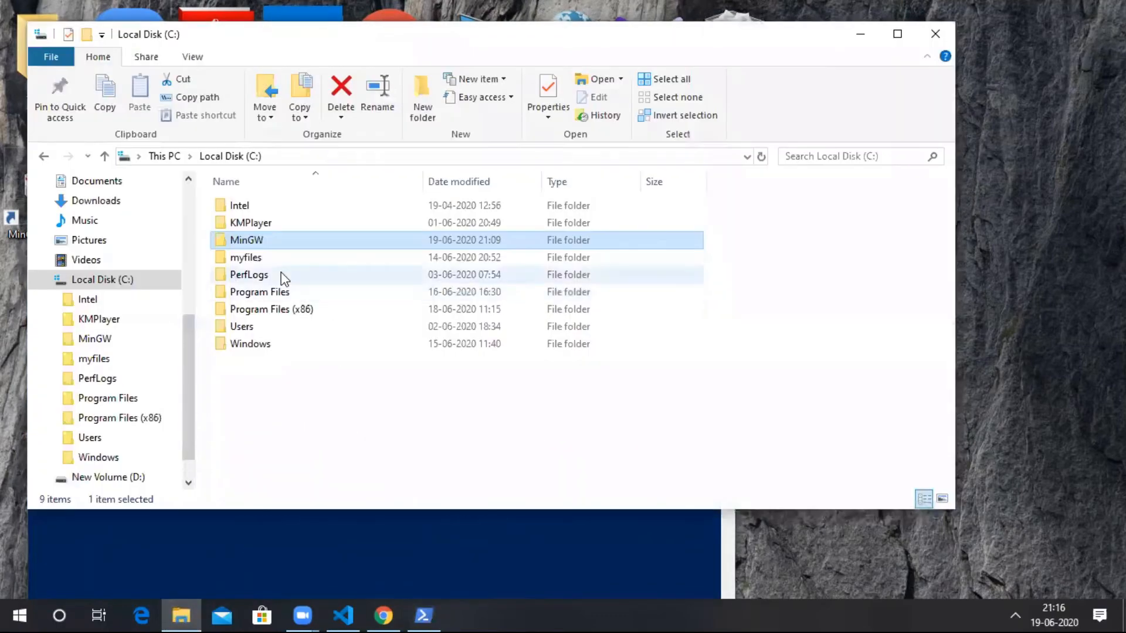
double_click(298, 242)
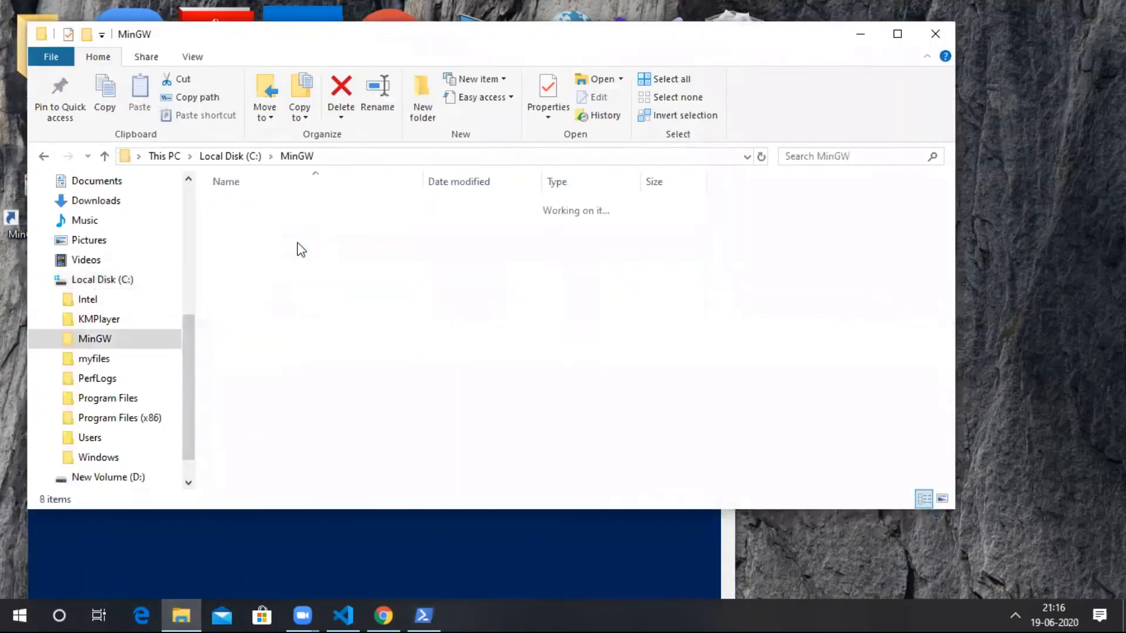
left_click(273, 209)
double_click(273, 210)
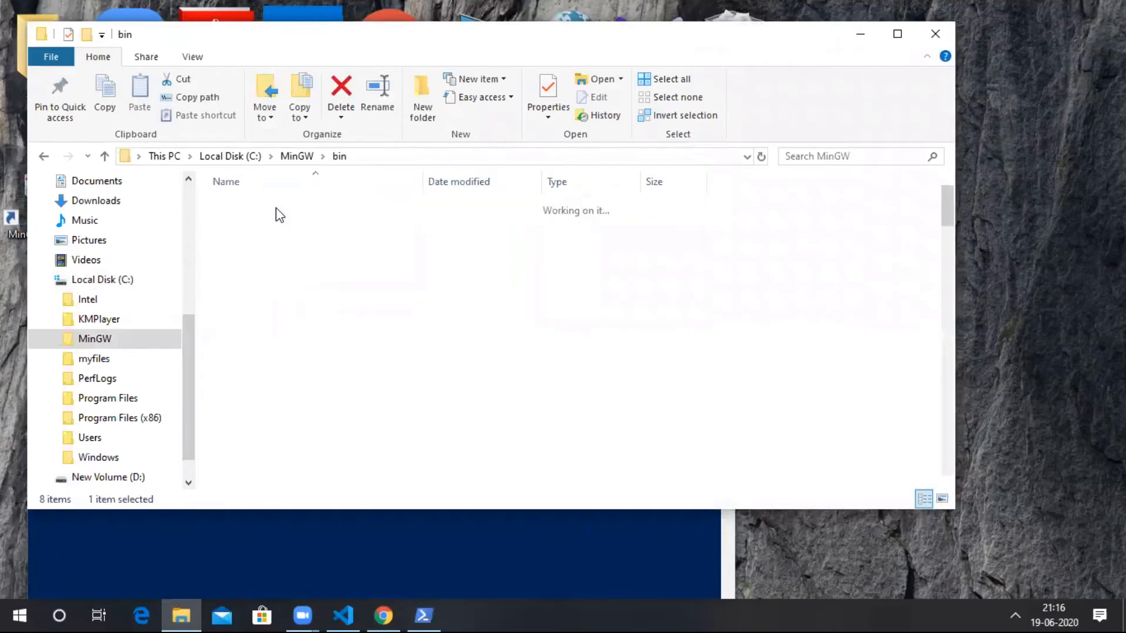
left_click(403, 155)
key("ctrl+c")
key("Escape")
key("g")
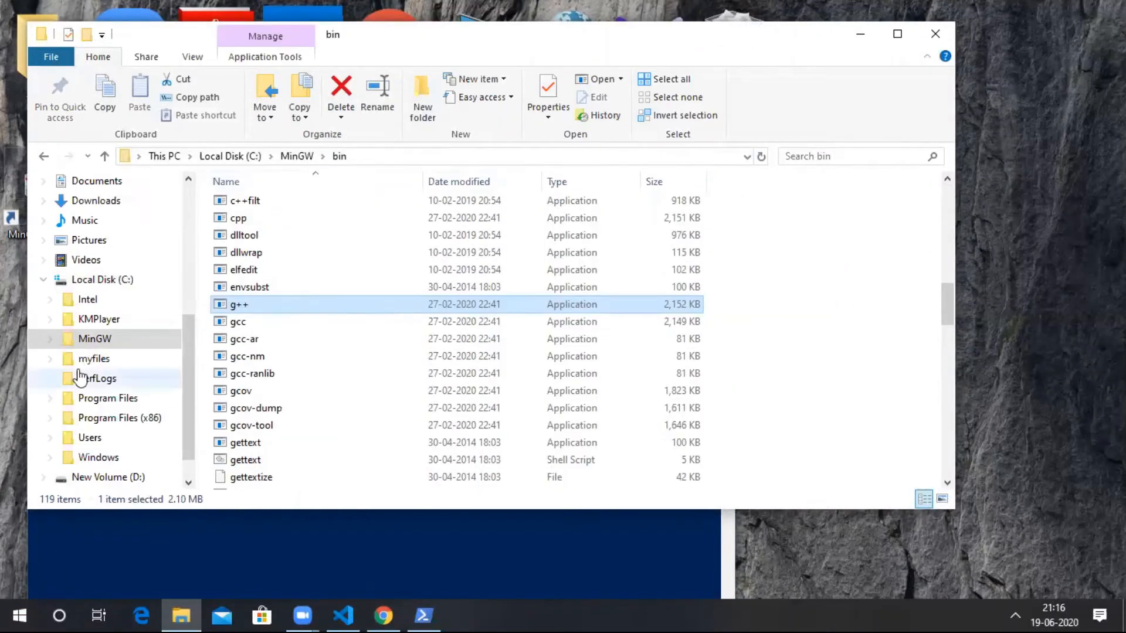
Find the system environment variables setting in Windows Settings by searching for env, and open the Environment Variables dialog.
right_click(19, 613)
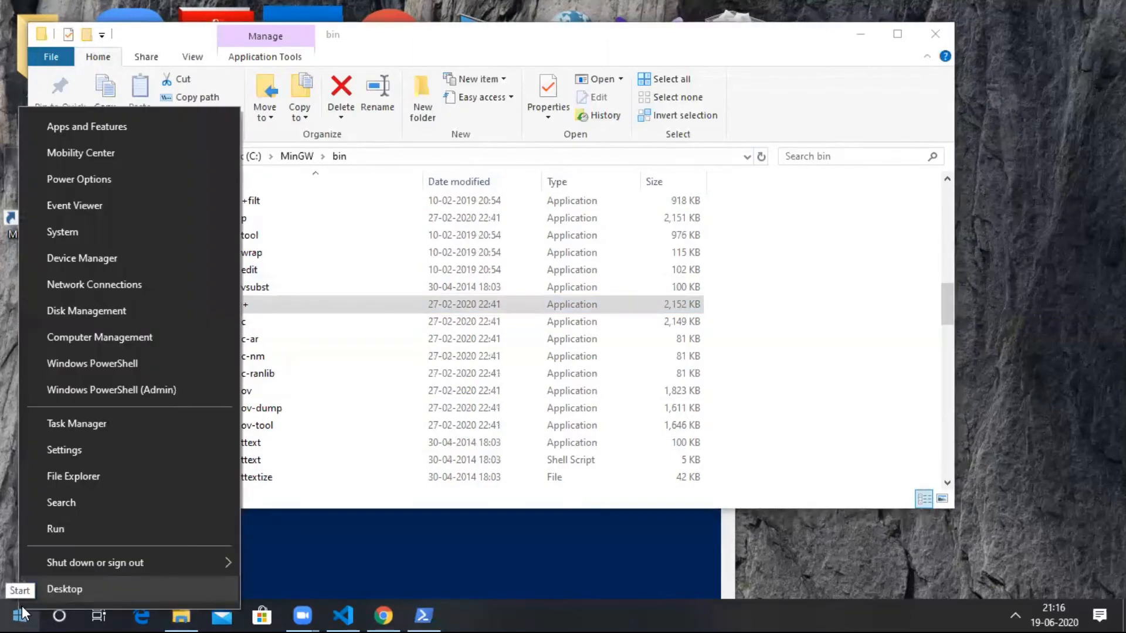
left_click(118, 237)
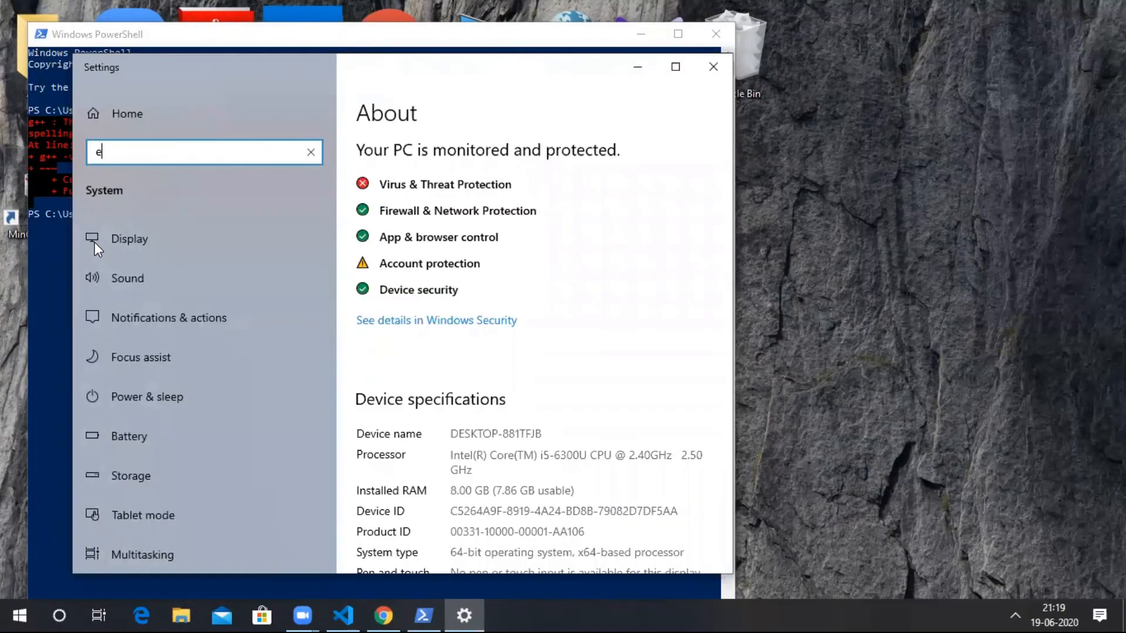
type("nv")
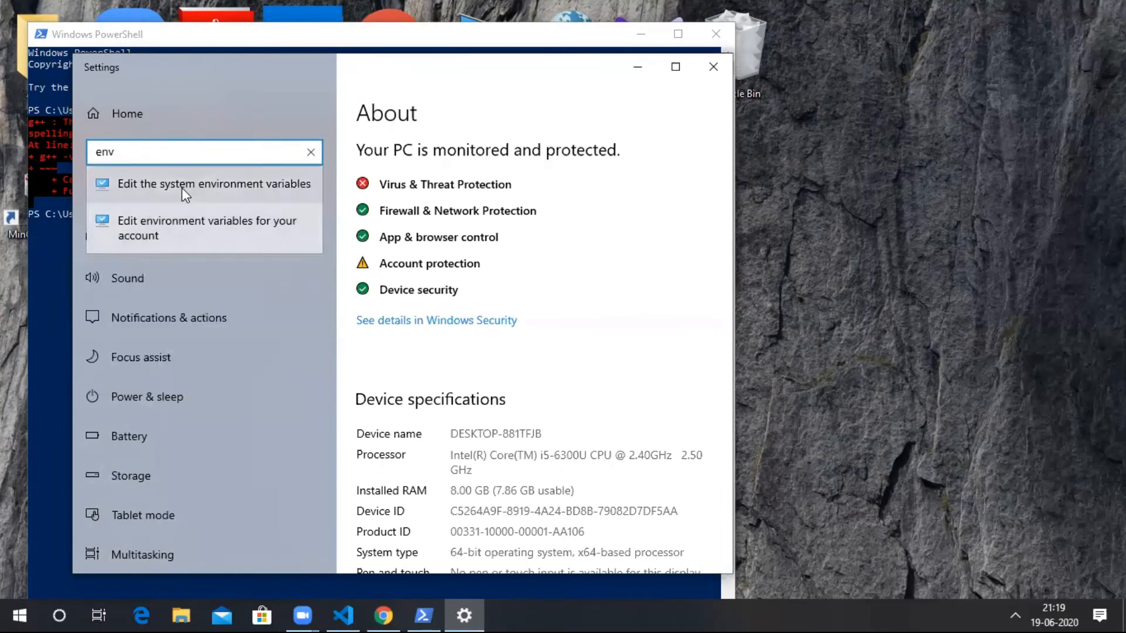
left_click(211, 186)
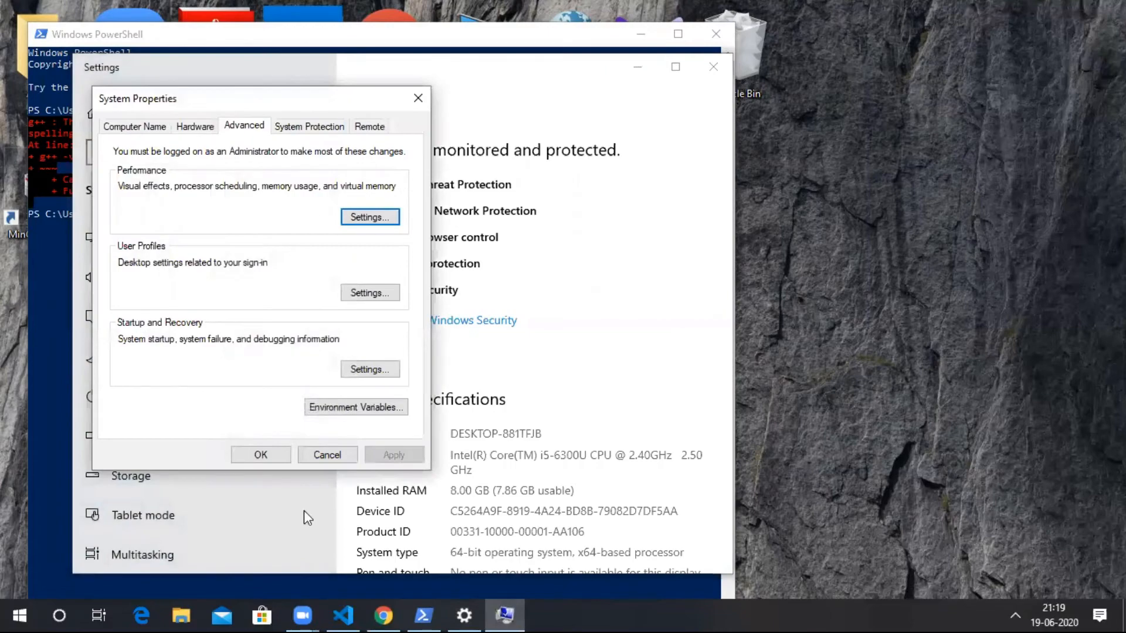
left_click(377, 408)
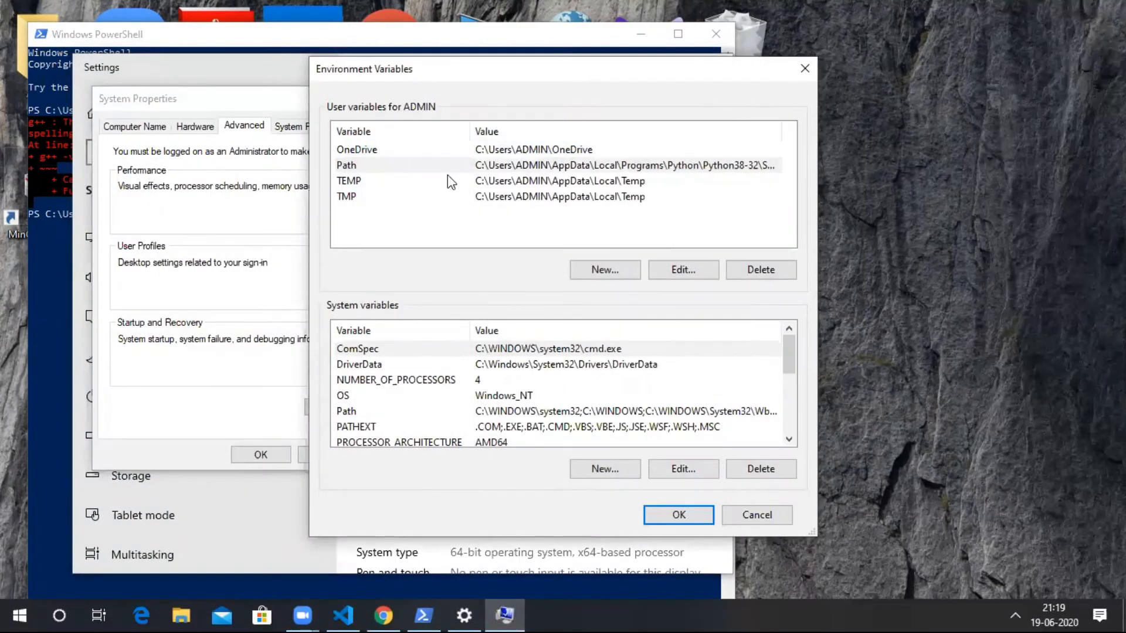
Add C:\MinGW\bin as a new entry to the user Path variable, save the changes and close Settings.
left_click(436, 167)
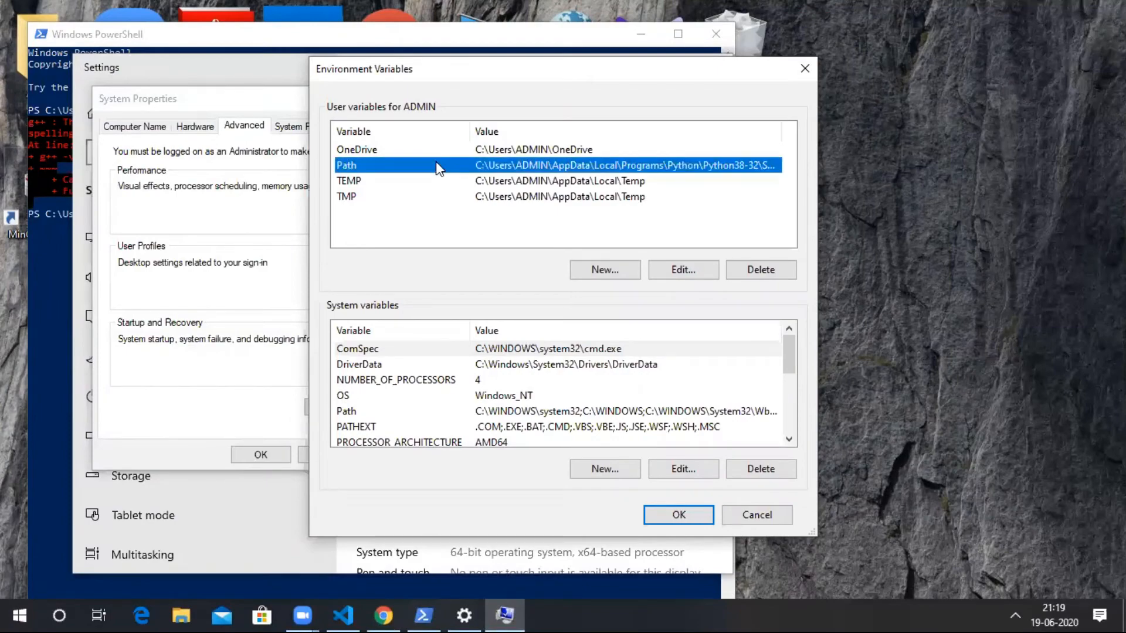
left_click(691, 276)
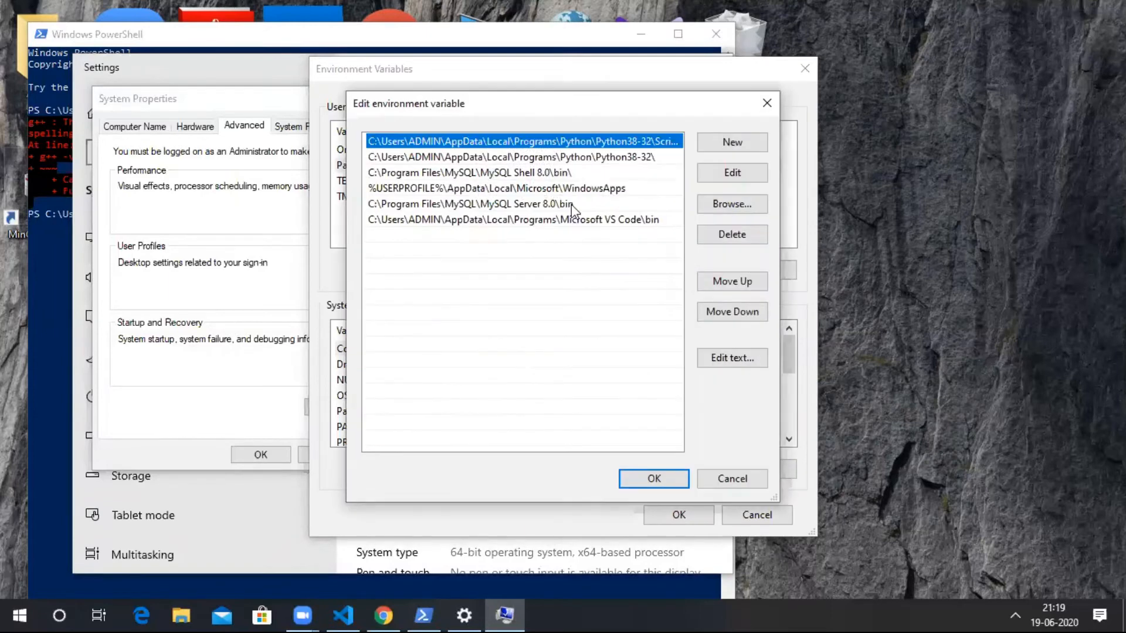
left_click(741, 147)
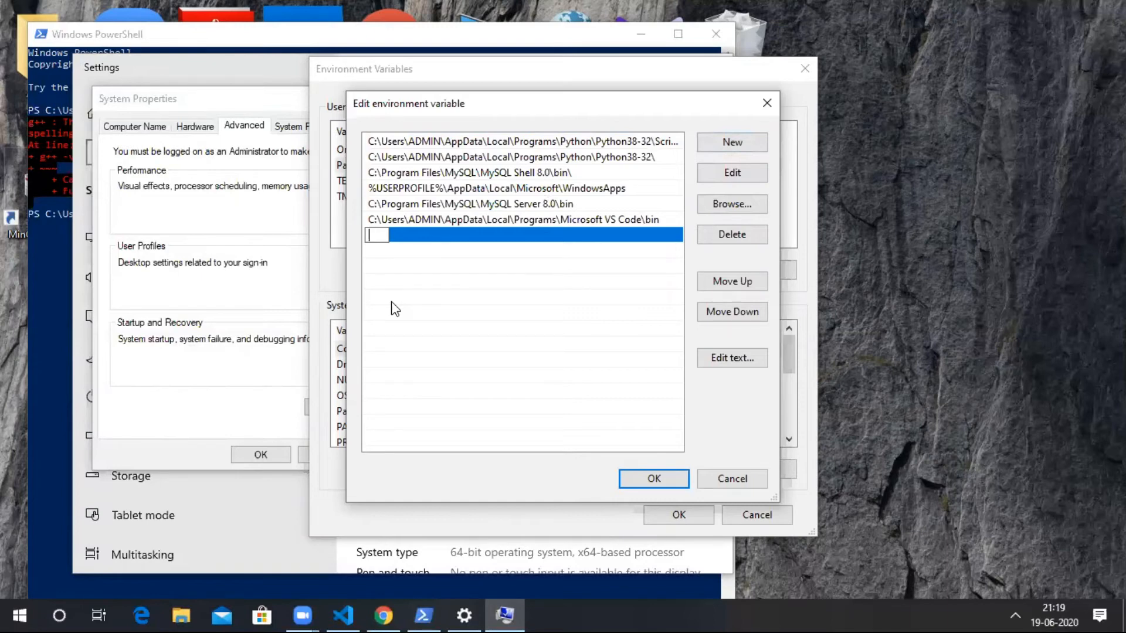
key("ctrl+v")
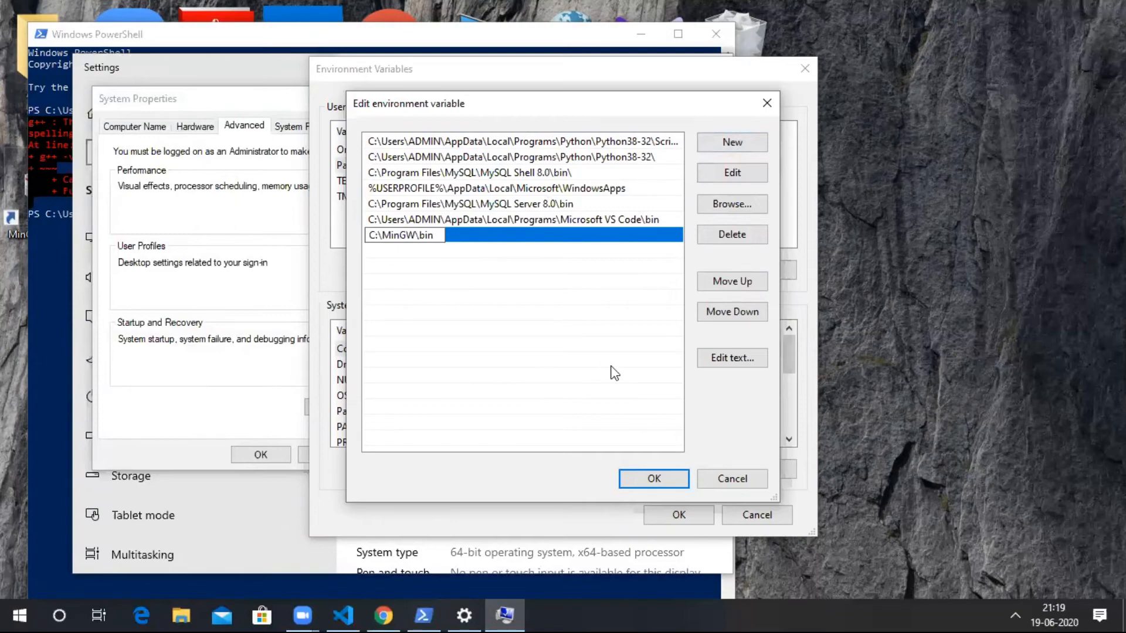
left_click(649, 483)
left_click(676, 512)
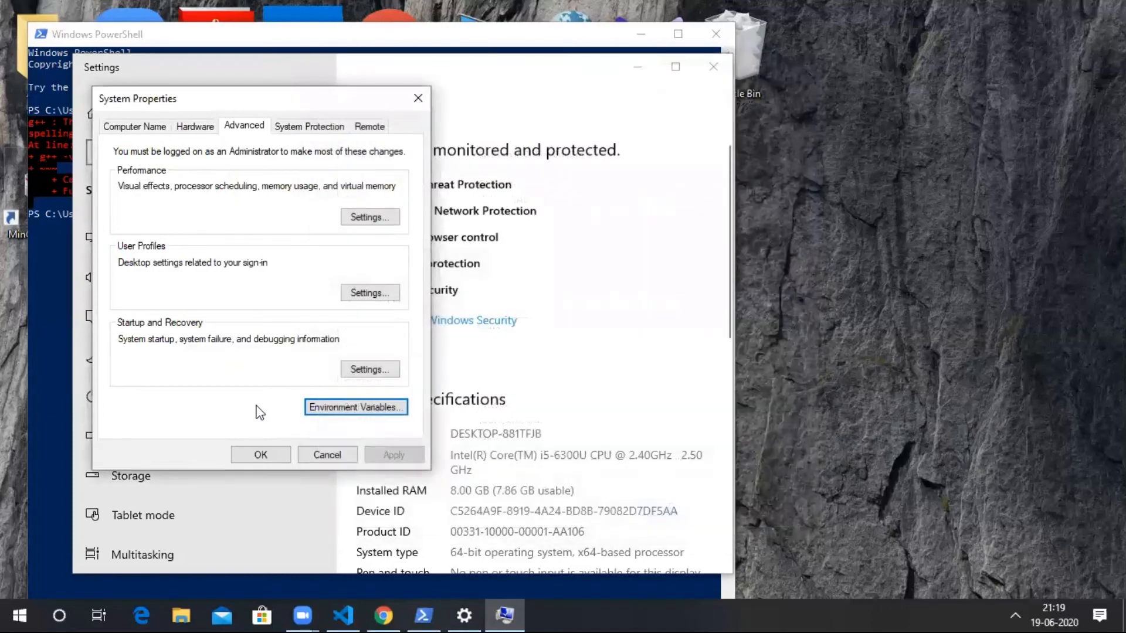
left_click(259, 454)
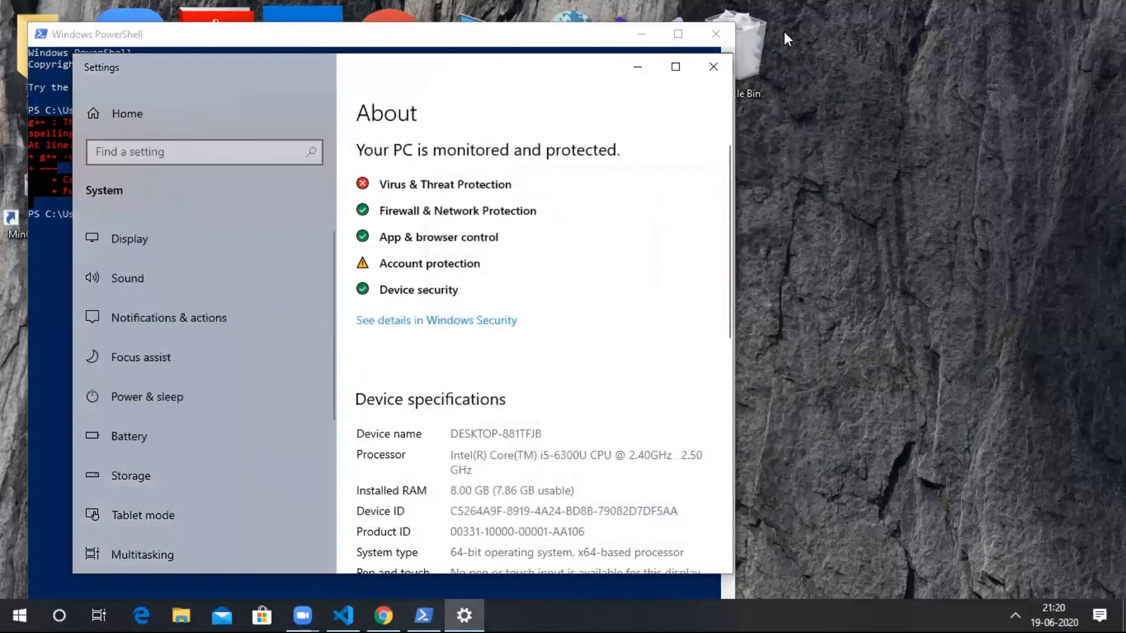
left_click(723, 68)
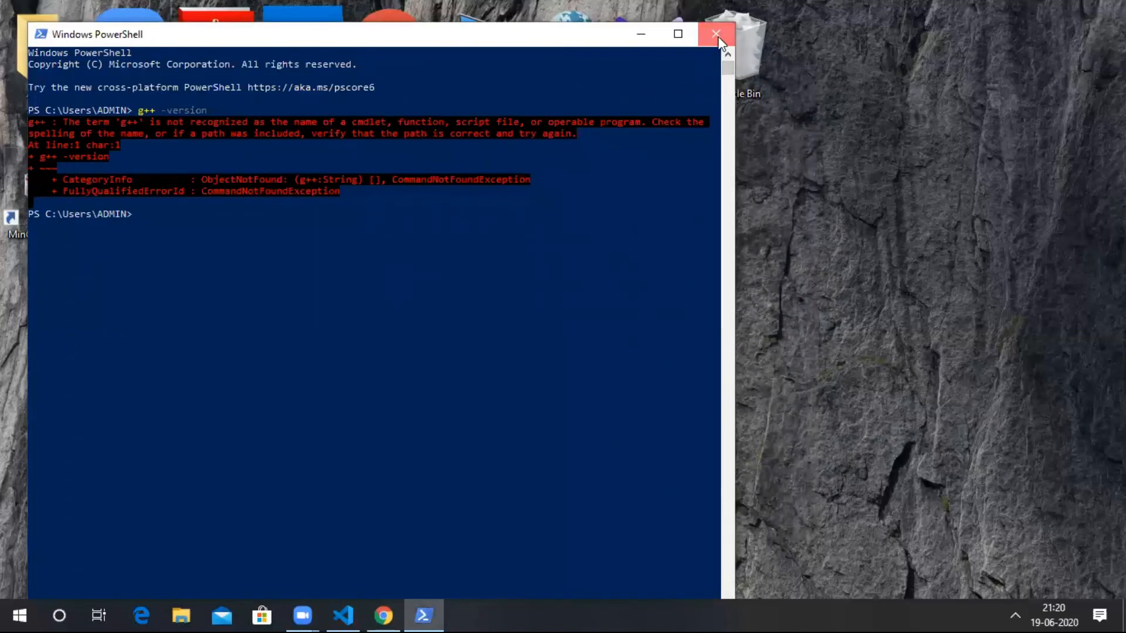
Restart Windows PowerShell and run g++ -version again to test the updated Path variable.
left_click(716, 34)
right_click(20, 615)
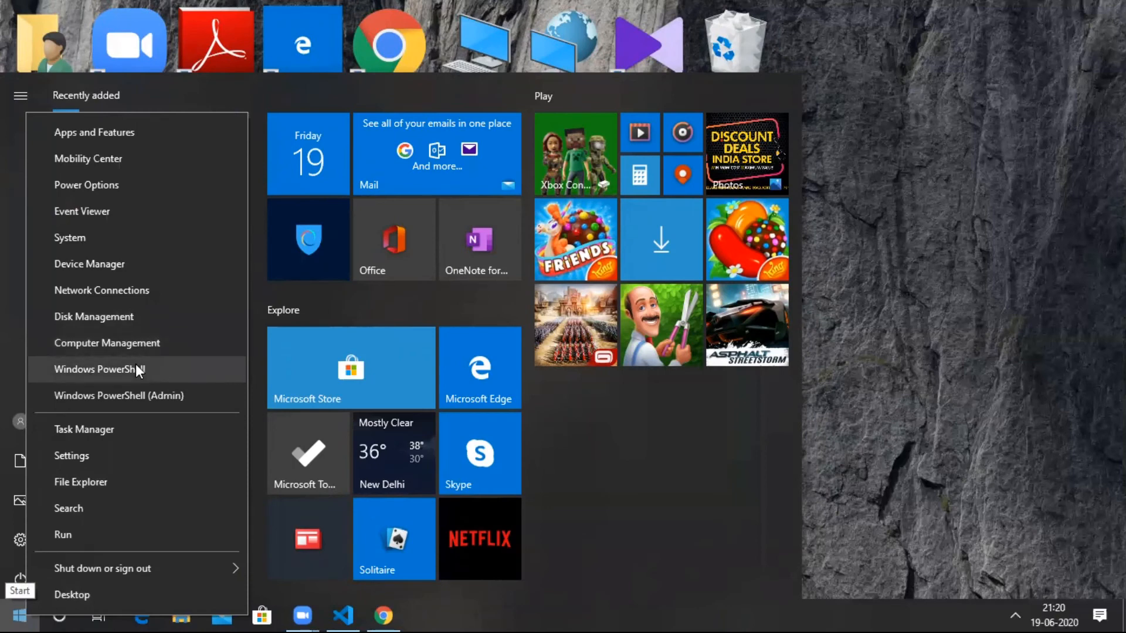
left_click(135, 369)
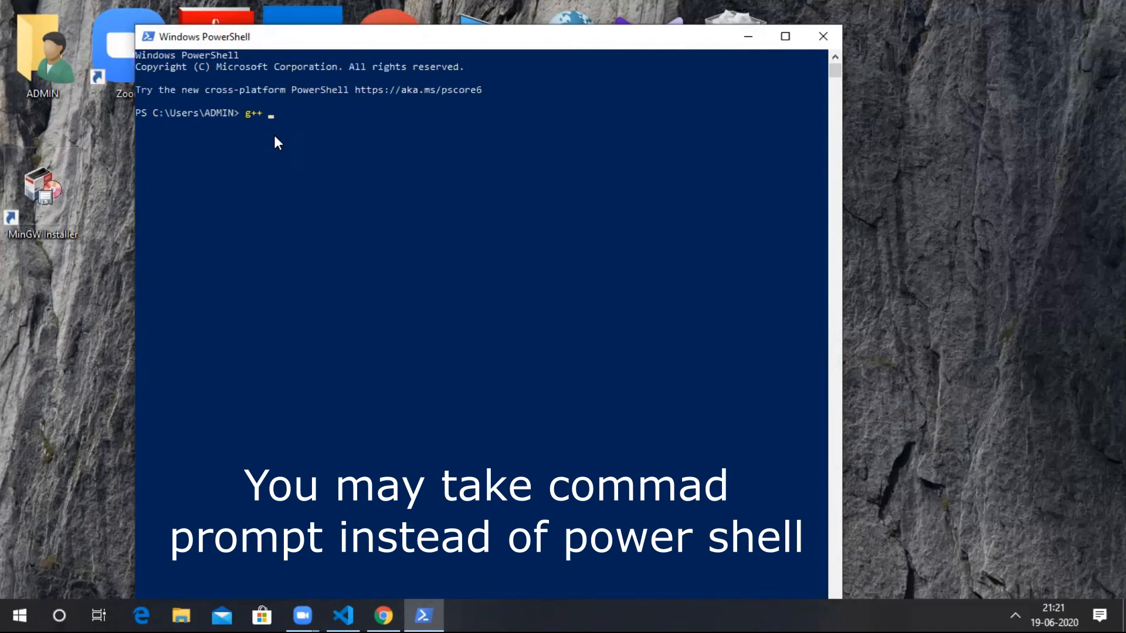
type("ersion")
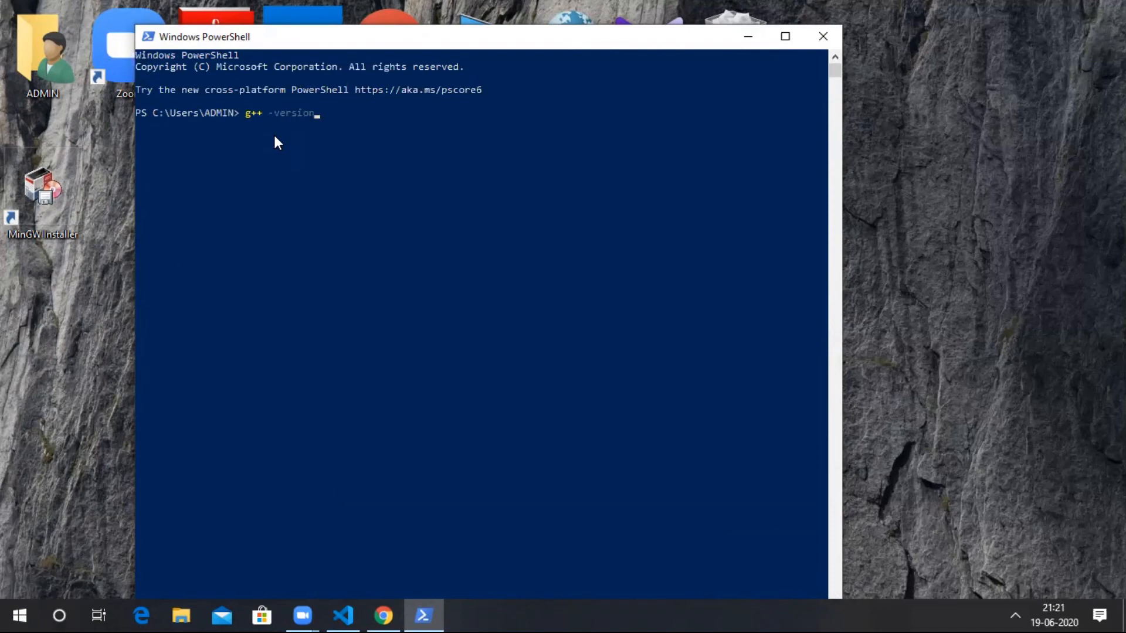
key("Return")
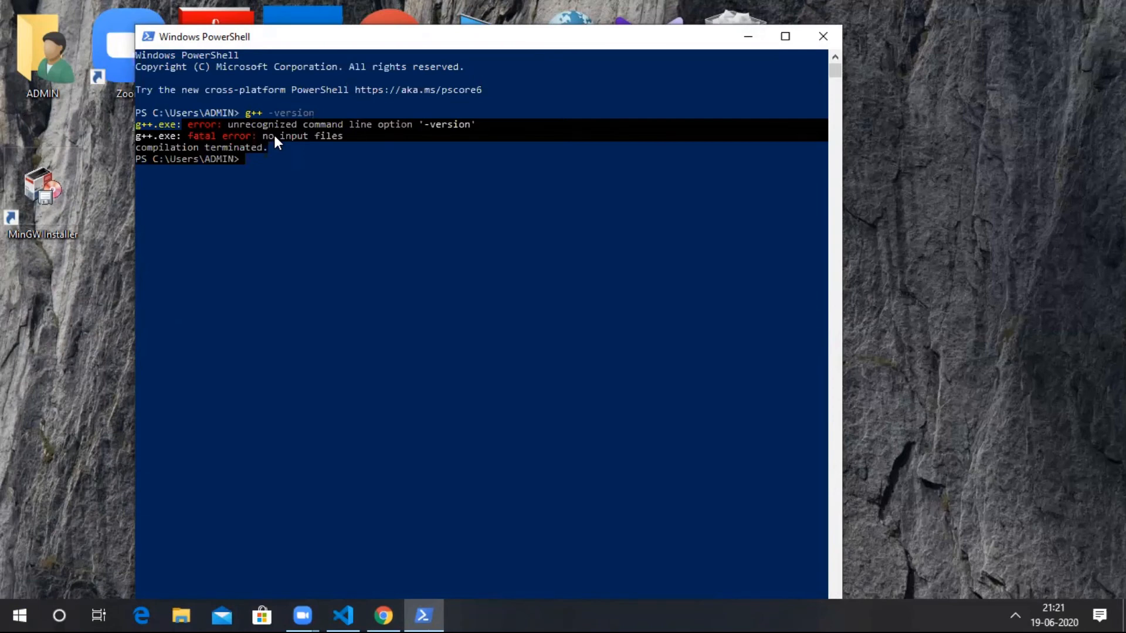
Correct the previous command and run g++ --version to check the installed compiler version.
key("Up")
type("-")
key("Return")
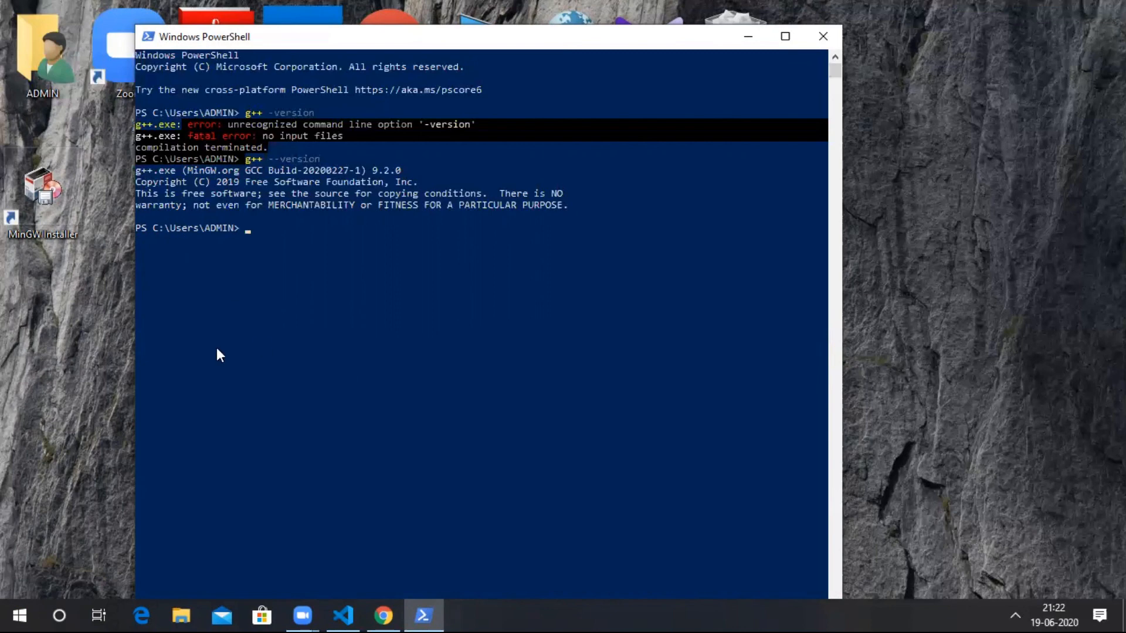
left_click_drag(329, 227, 323, 228)
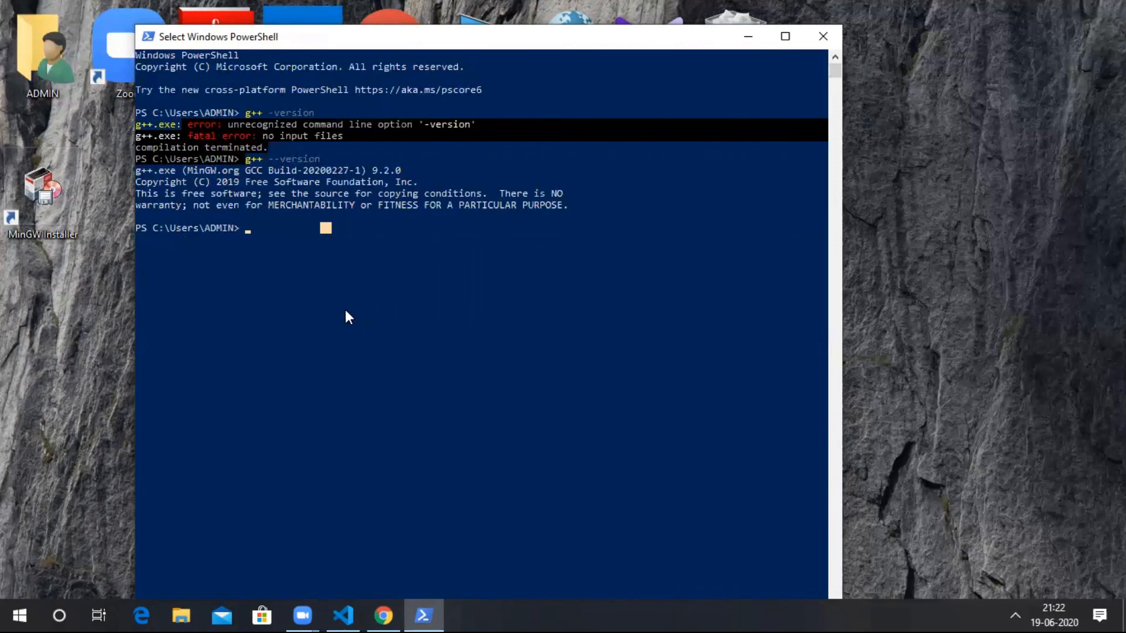